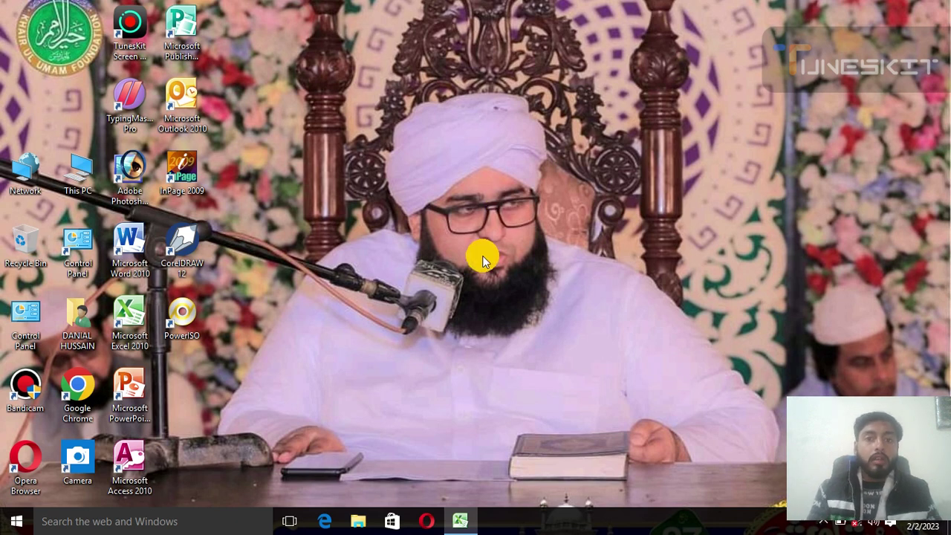
Step: In Excel's Bank Statment workbook, calculate Interest with =G5*H5*I5 in cell J5 and fill the formula down to J9
left_click(455, 520)
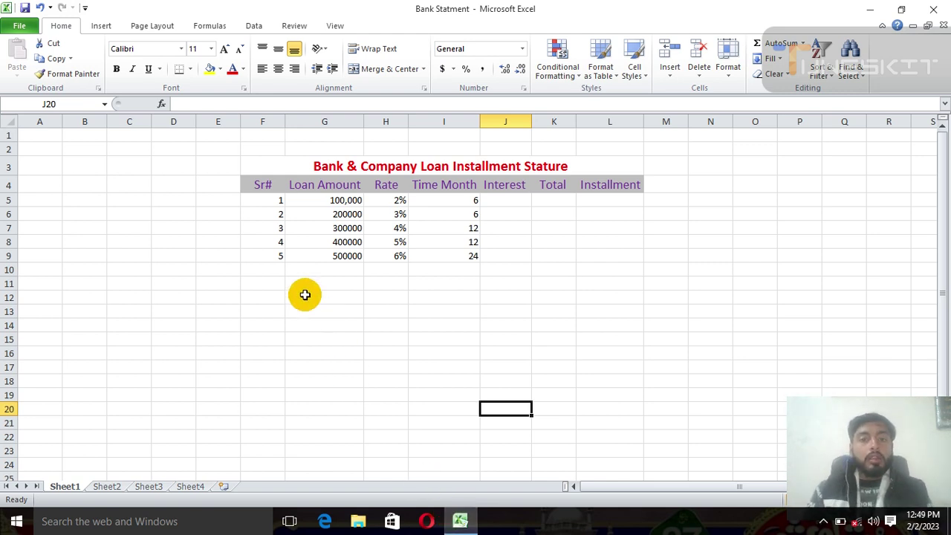
left_click(508, 197)
double_click(508, 197)
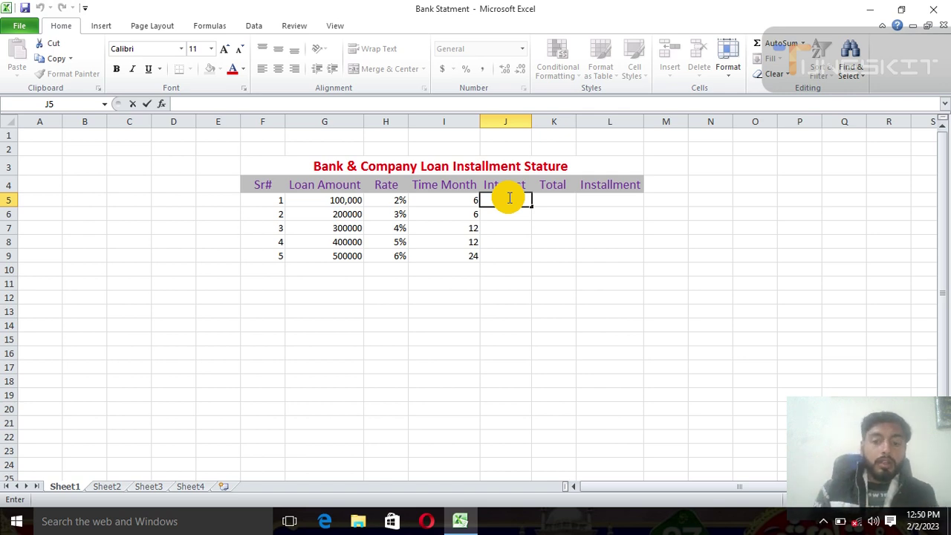
type("=")
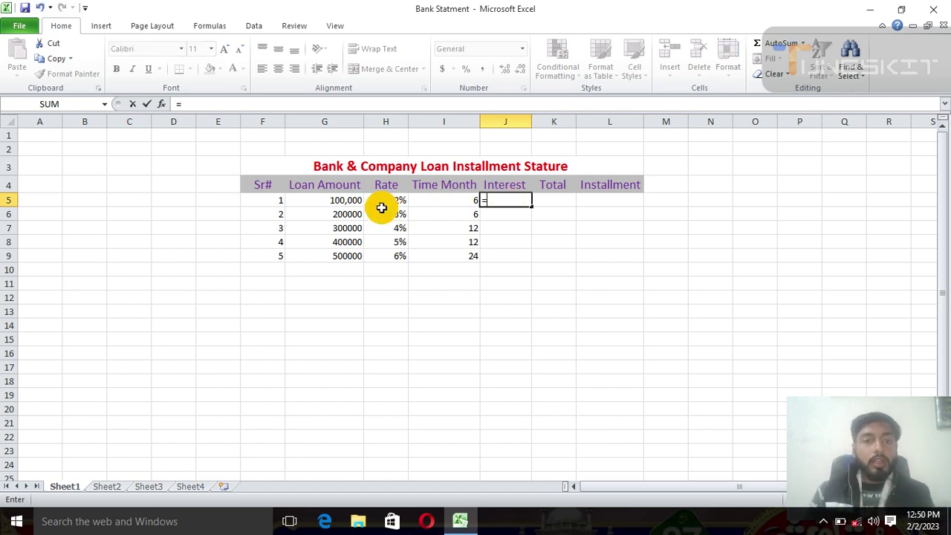
left_click(346, 198)
type("*")
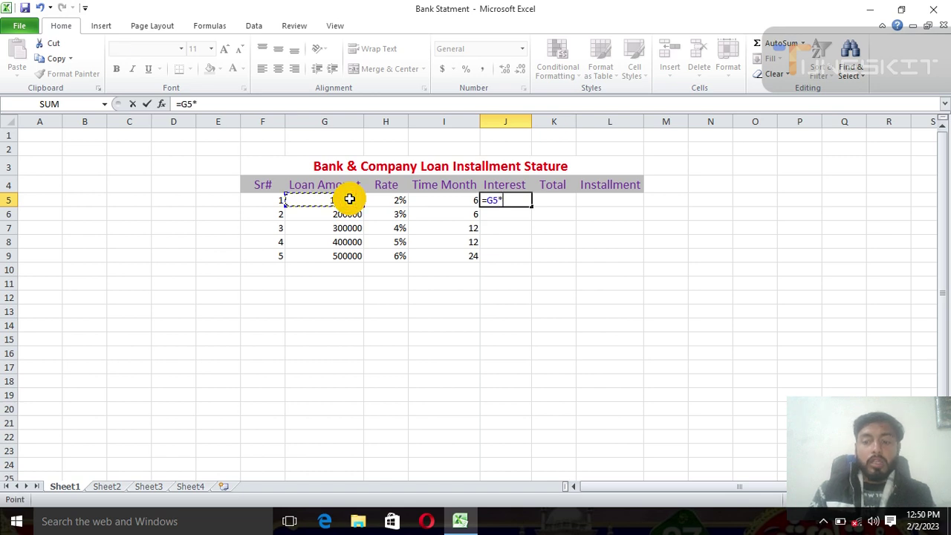
left_click(384, 201)
type("*")
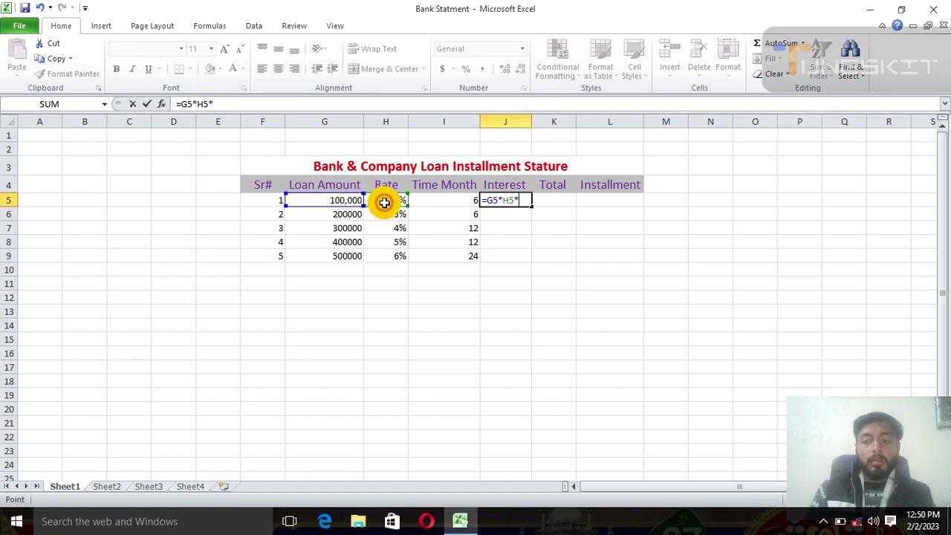
left_click(460, 198)
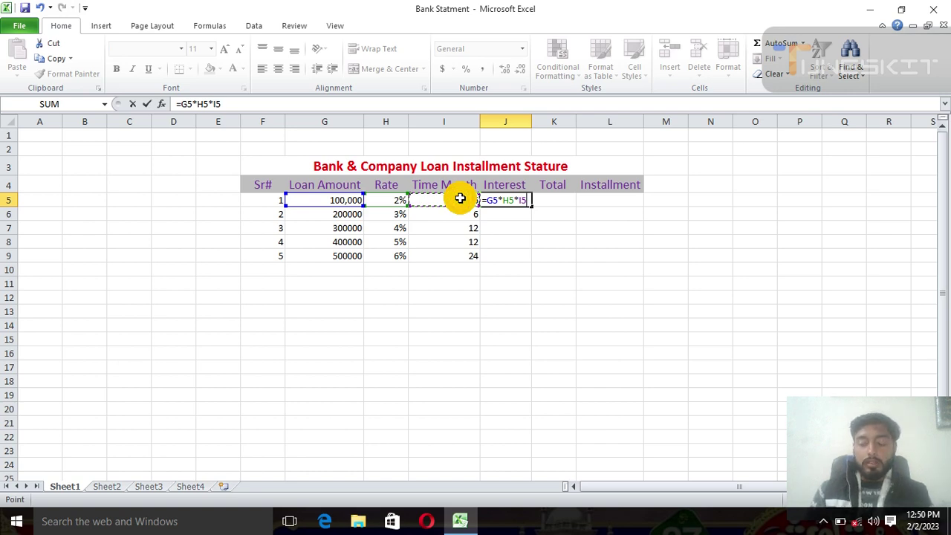
key("Return")
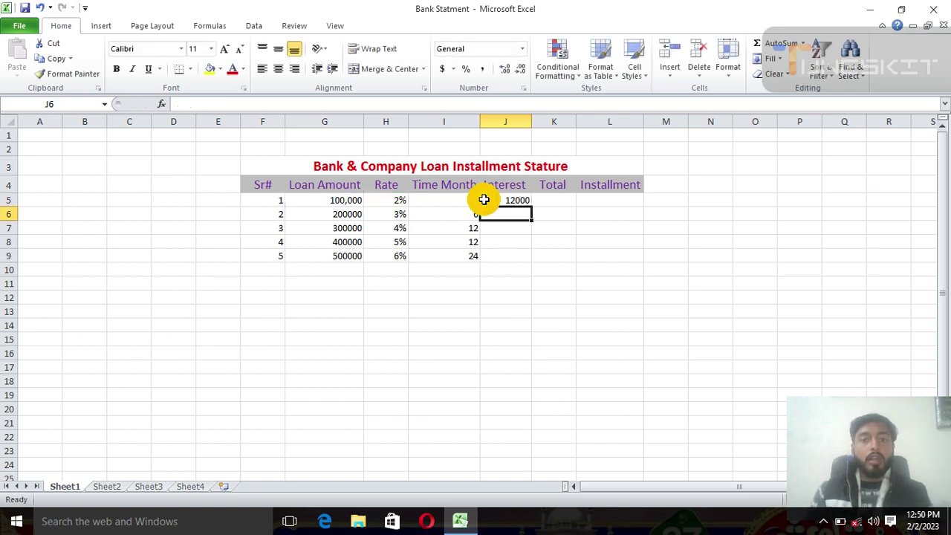
left_click(512, 199)
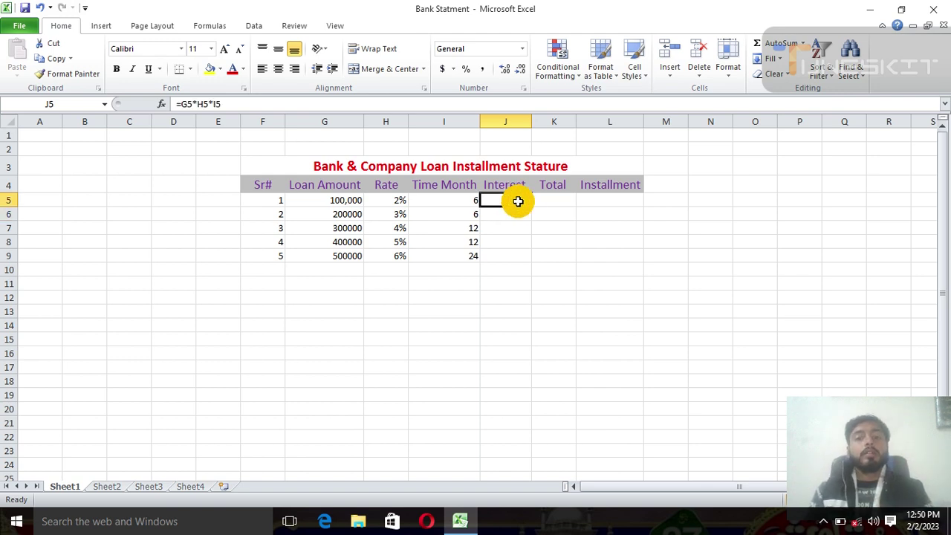
left_click_drag(531, 206, 523, 265)
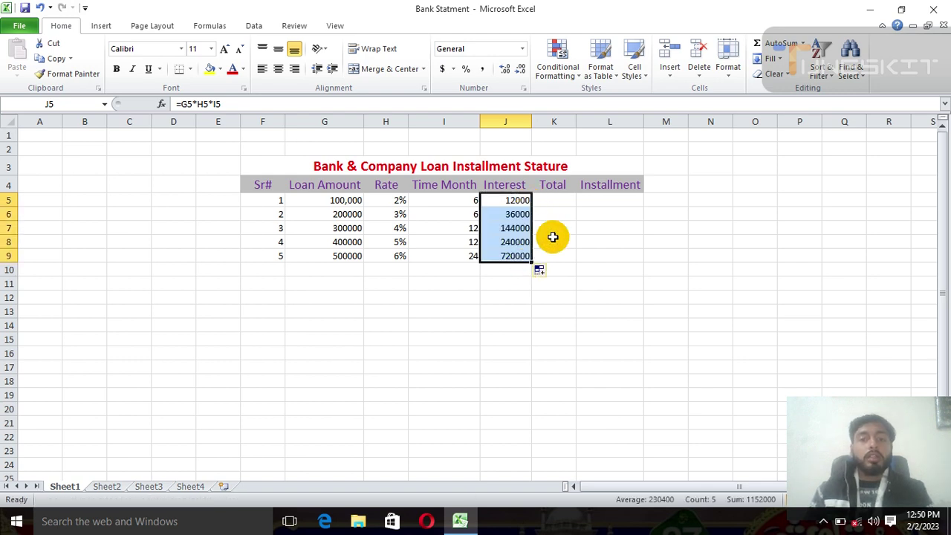
Step: Calculate the Total by entering =G5+J5 in cell K5 and fill the formula down to K9
left_click(563, 202)
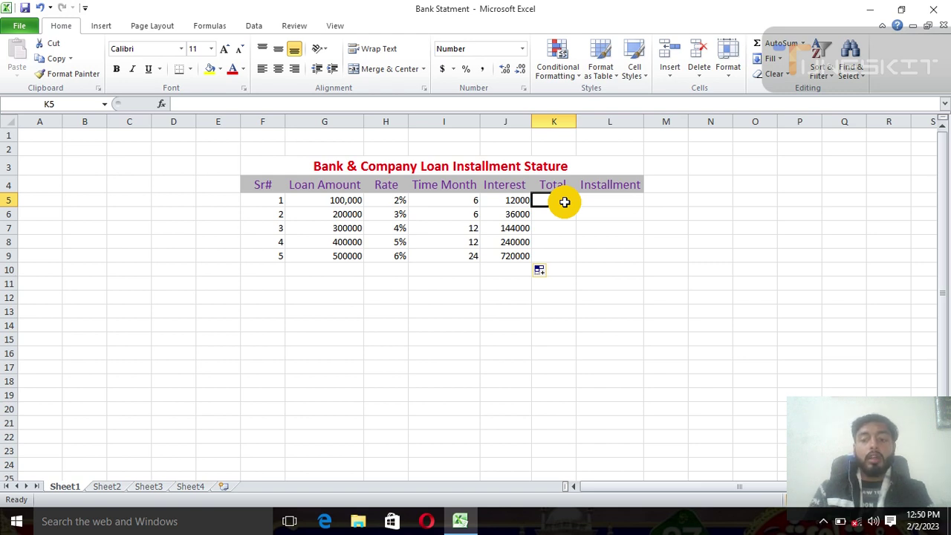
type("=")
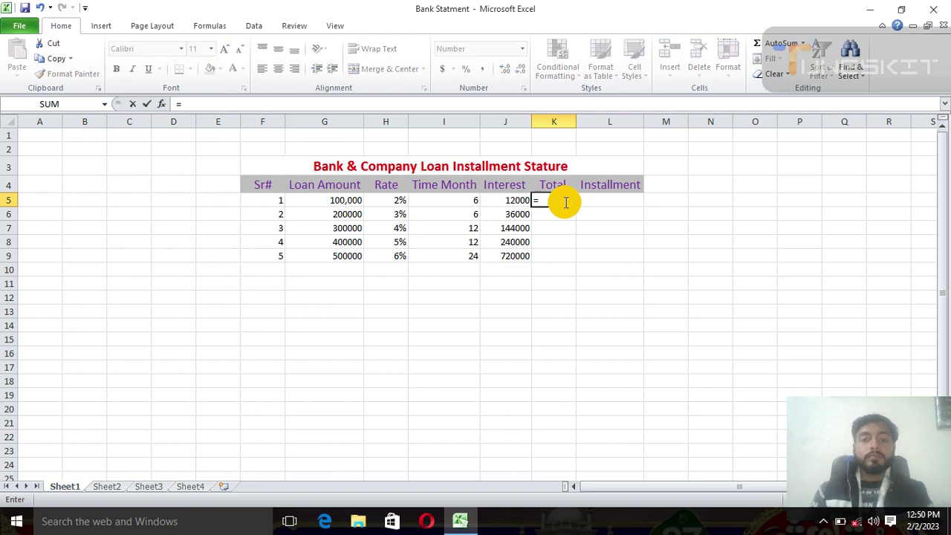
left_click(348, 200)
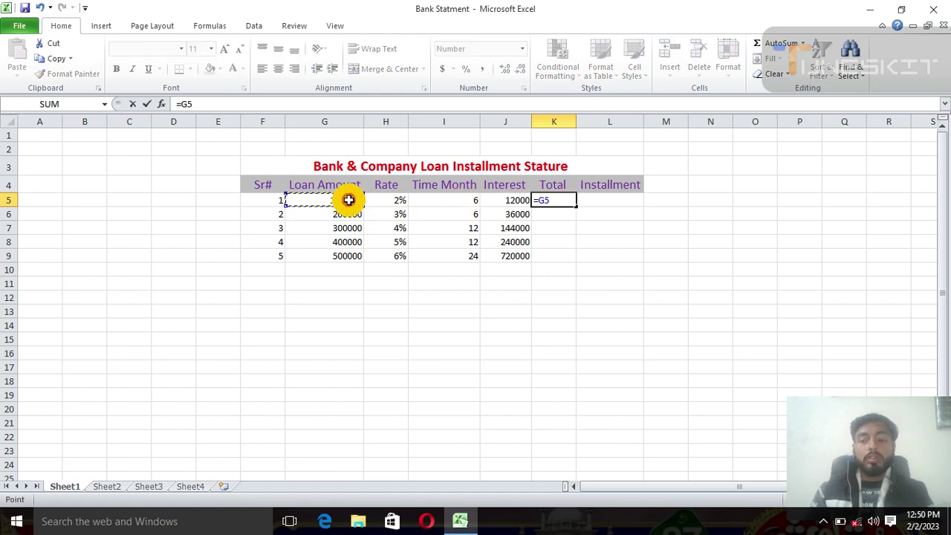
type("+")
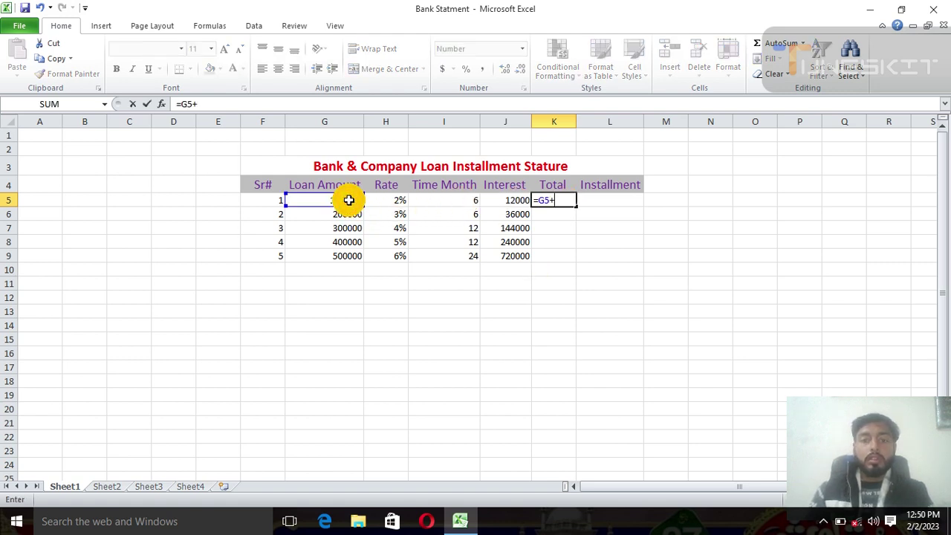
left_click(503, 199)
key("Return")
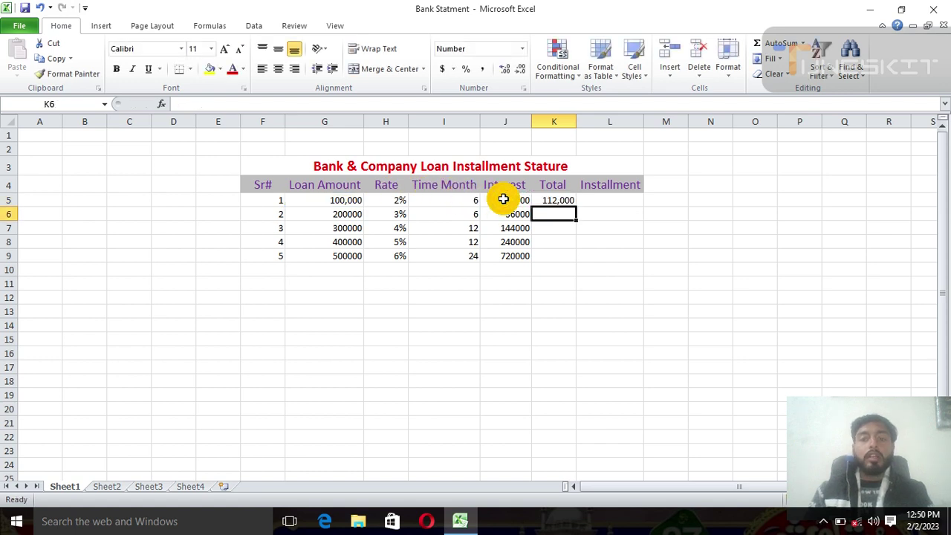
left_click(559, 201)
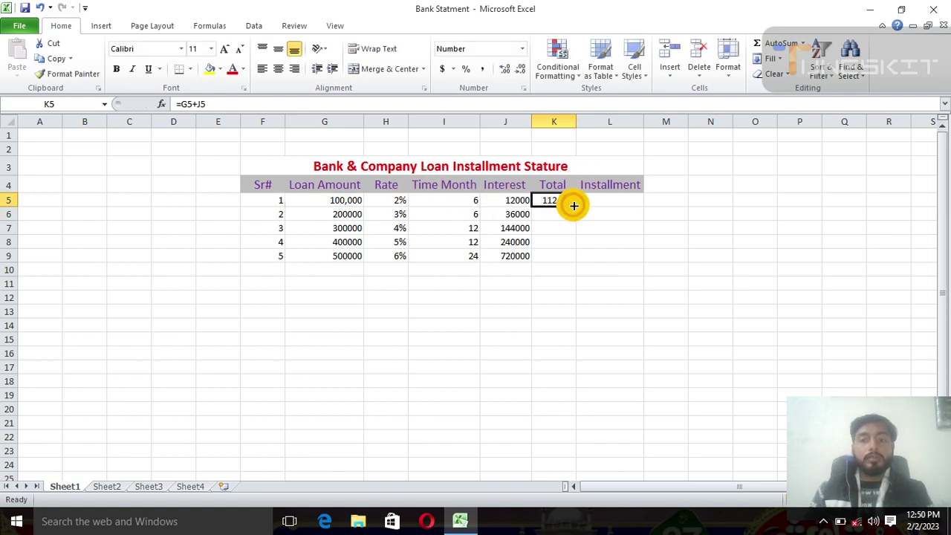
left_click_drag(575, 207, 569, 262)
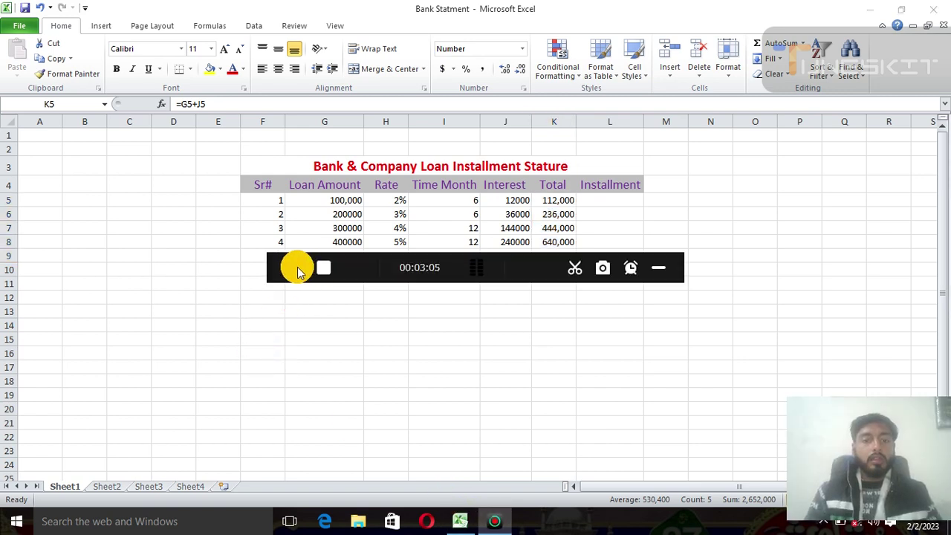
Step: Calculate the Installment by entering =K5/I5 in cell L5 and fill the formula down to L9
left_click_drag(298, 266, 69, 453)
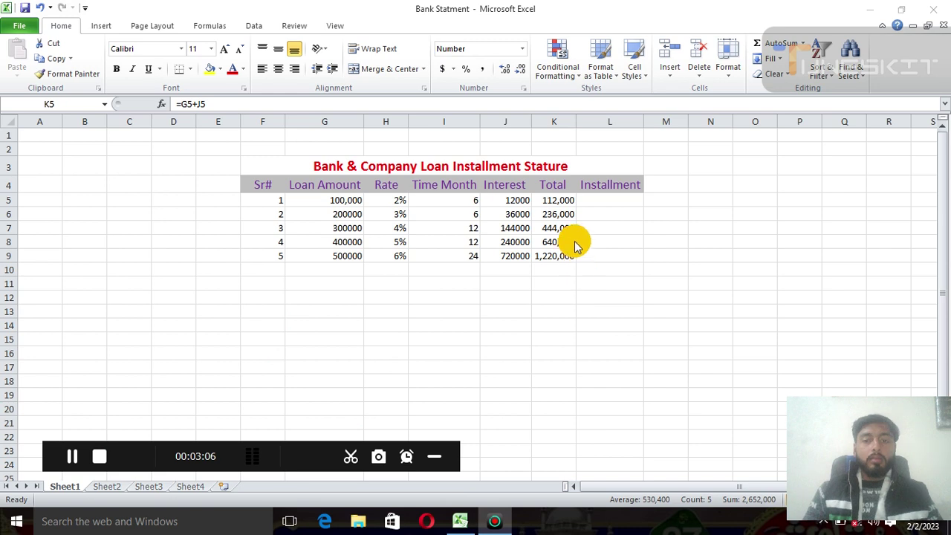
left_click(594, 196)
left_click(594, 197)
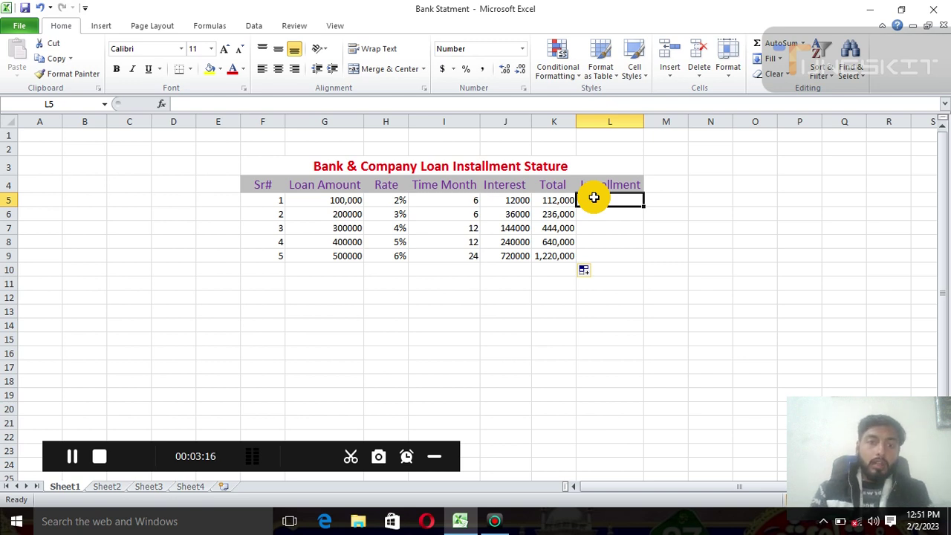
type("=")
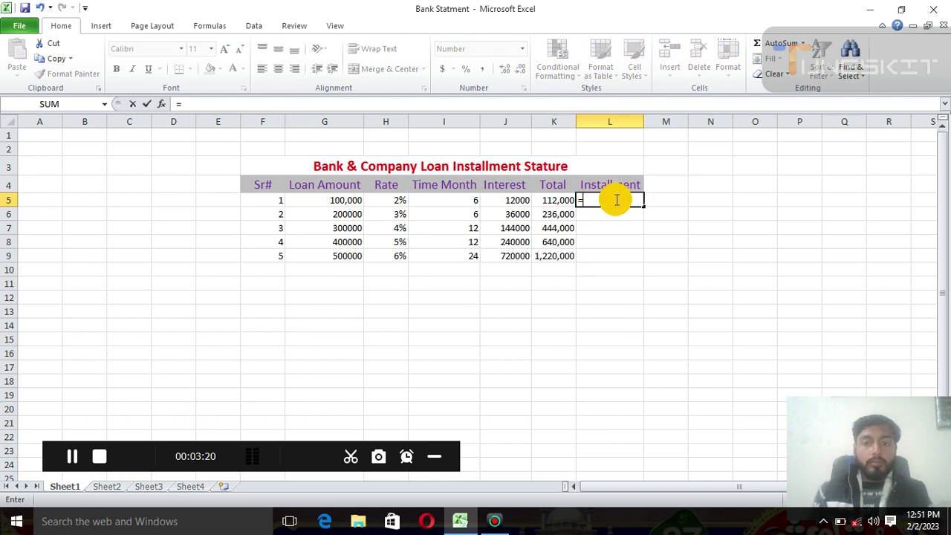
left_click(556, 199)
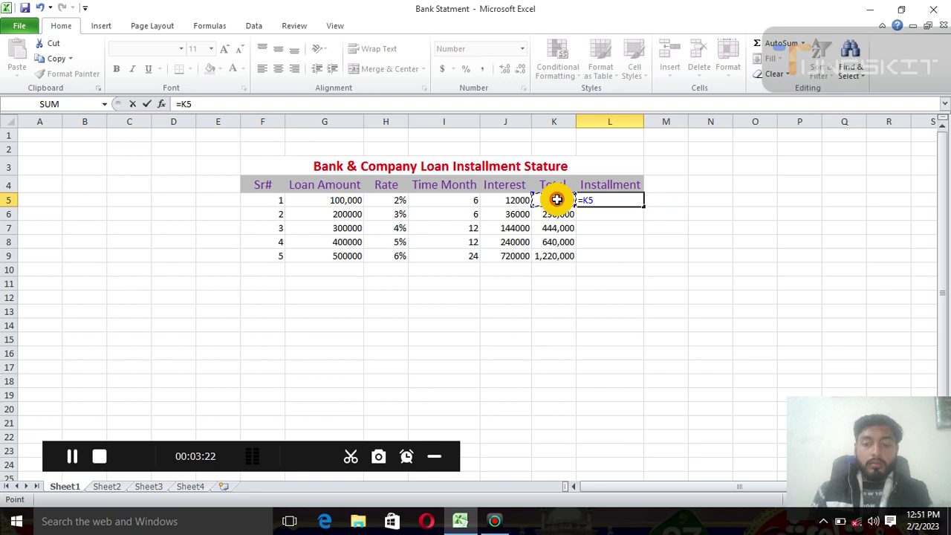
type("/")
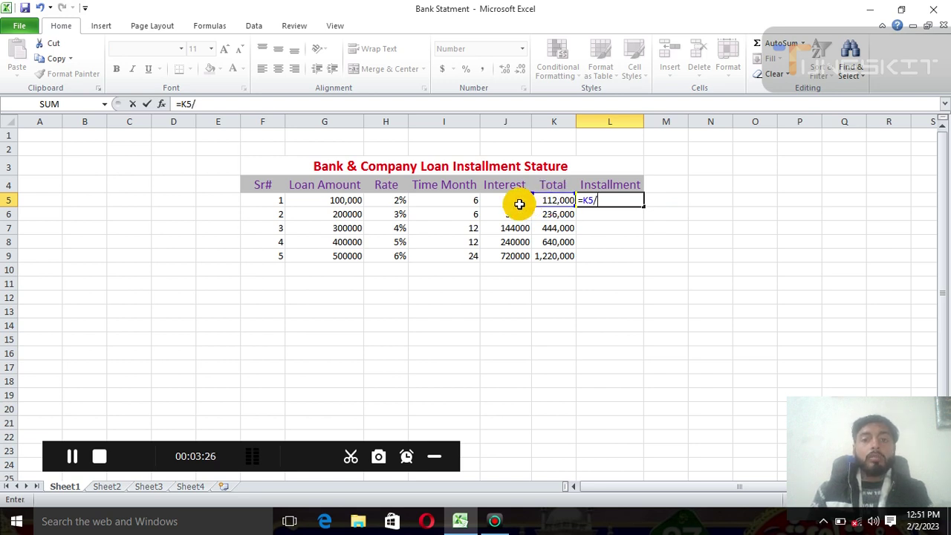
left_click(463, 197)
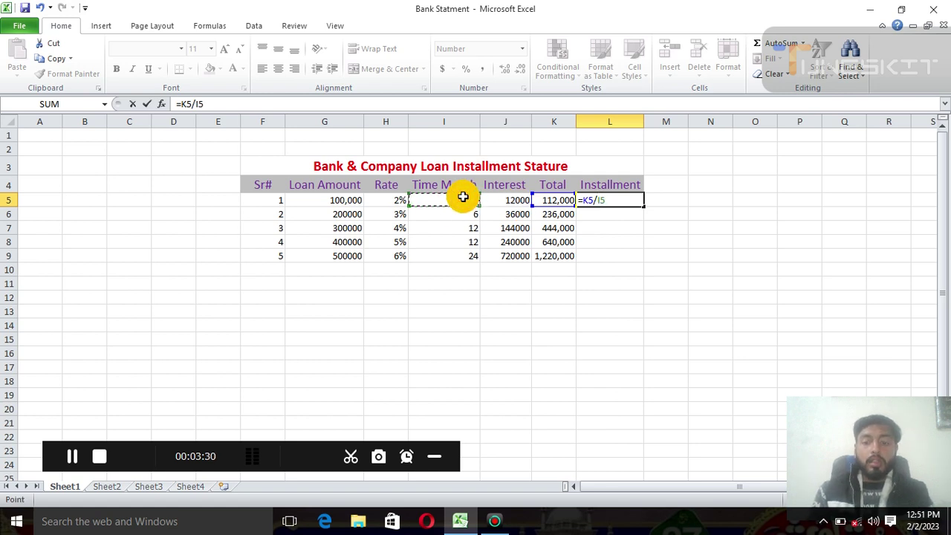
key("Return")
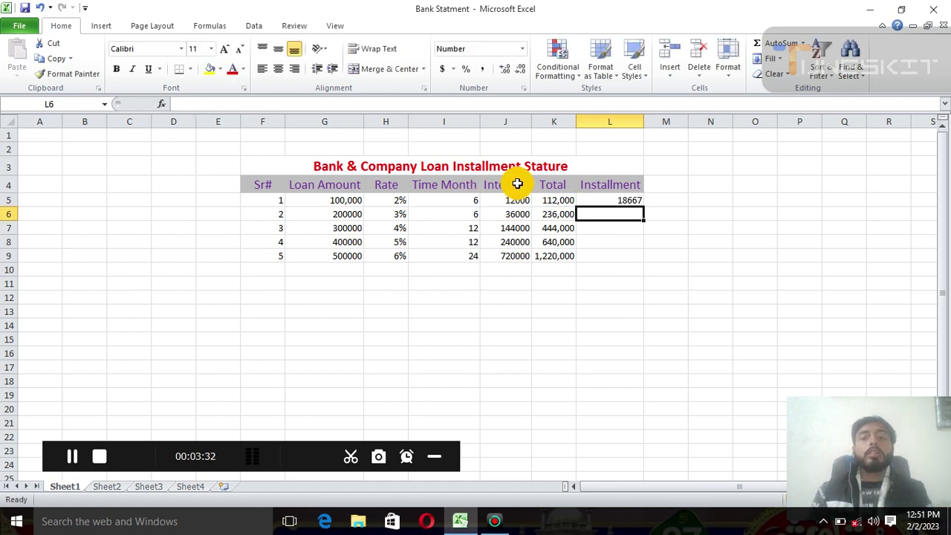
left_click(610, 200)
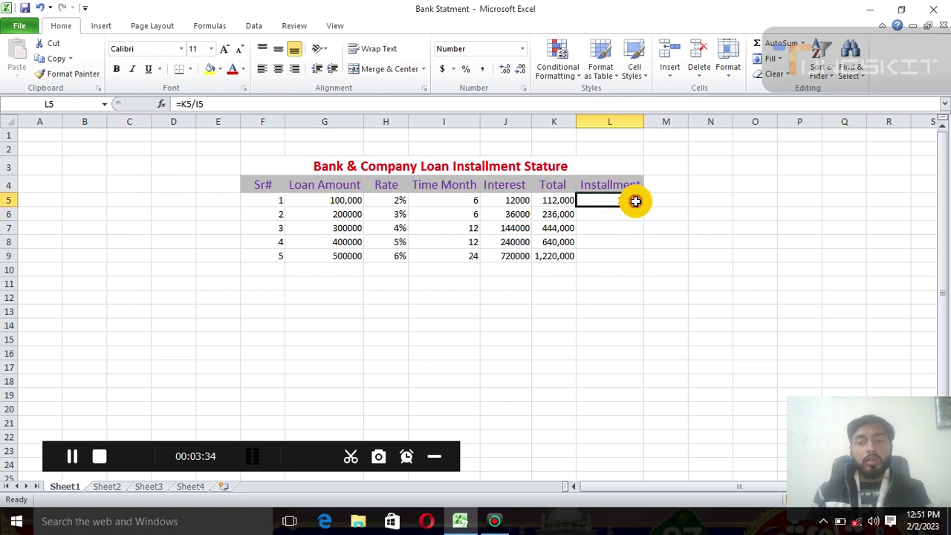
left_click_drag(644, 207, 636, 256)
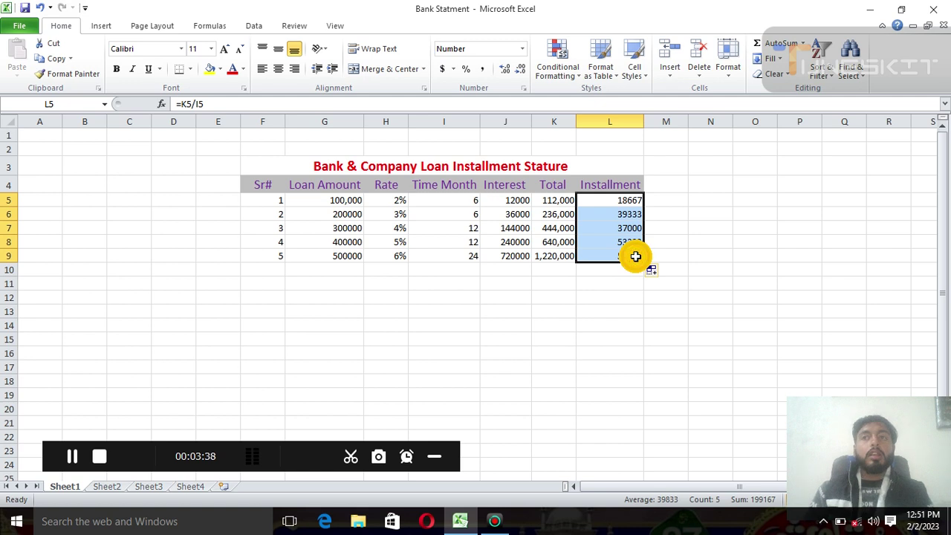
left_click(614, 310)
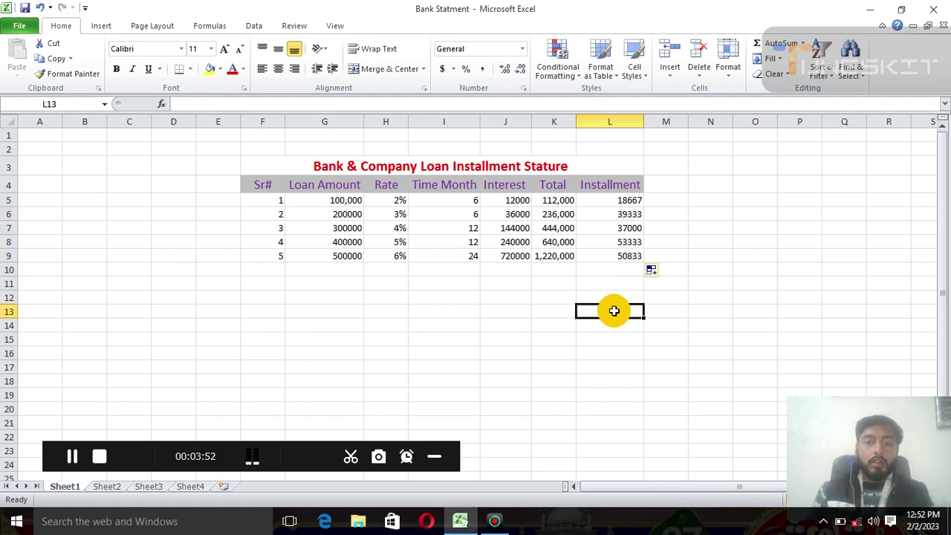